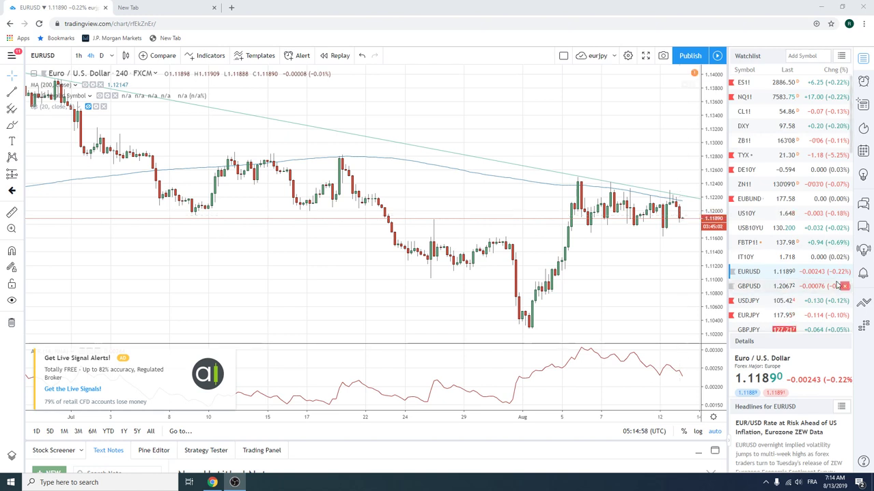
Load the GBPUSD 4-hour chart from the watchlist
{"action": "left_click", "coordinate": [750, 287]}
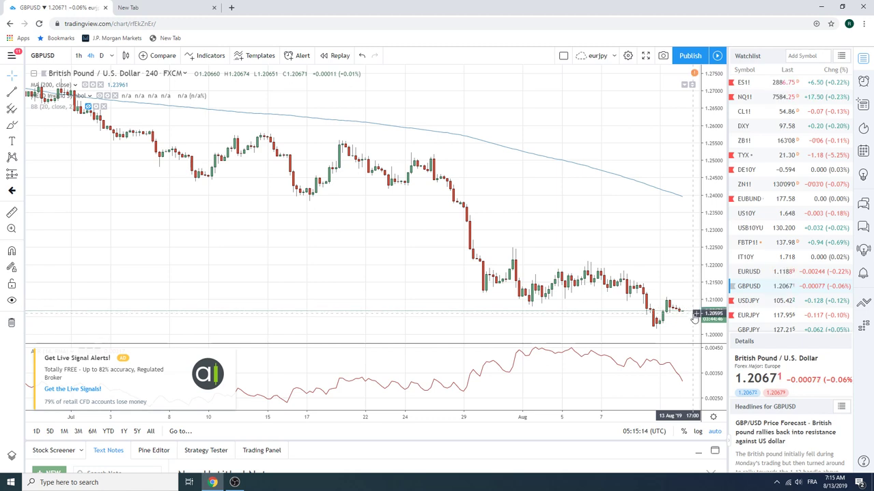
{"action": "mouse_move", "coordinate": [764, 199]}
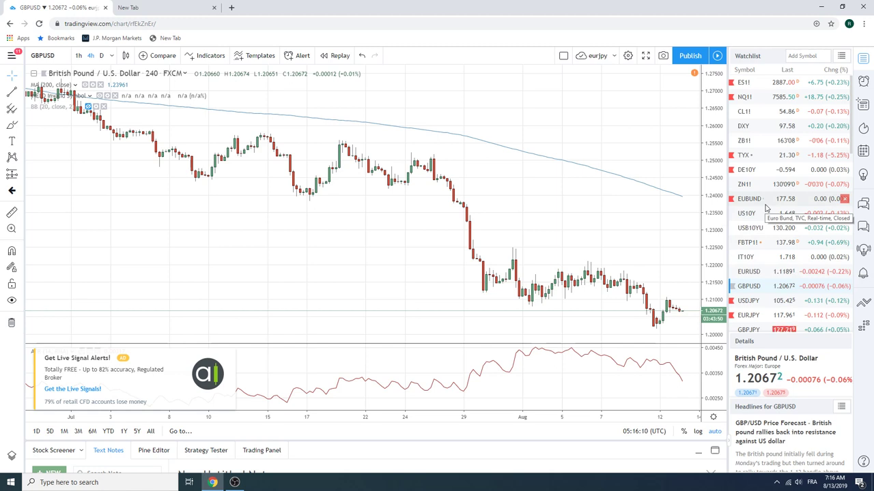
Switch to ES1! S&P 500 E-mini futures on daily candles
{"action": "left_click", "coordinate": [744, 82]}
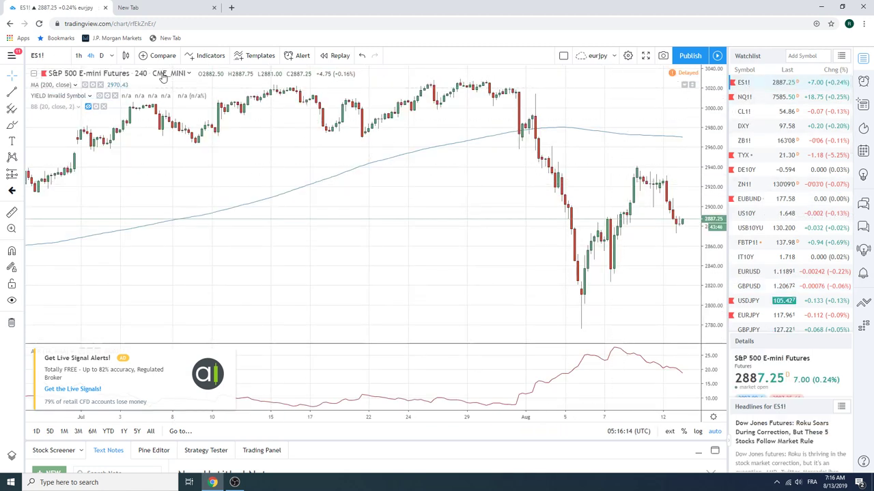
{"action": "left_click", "coordinate": [101, 56]}
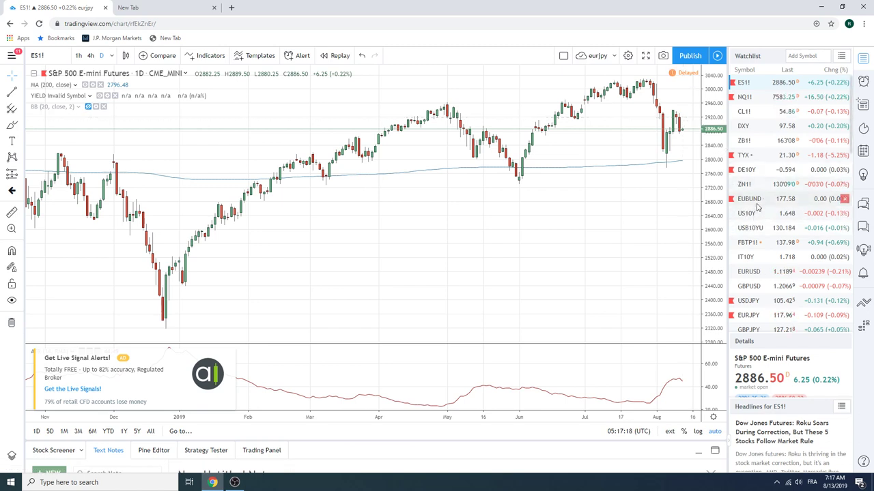
Load EURUSD from the watchlist, staying on daily candles
{"action": "left_click", "coordinate": [749, 272]}
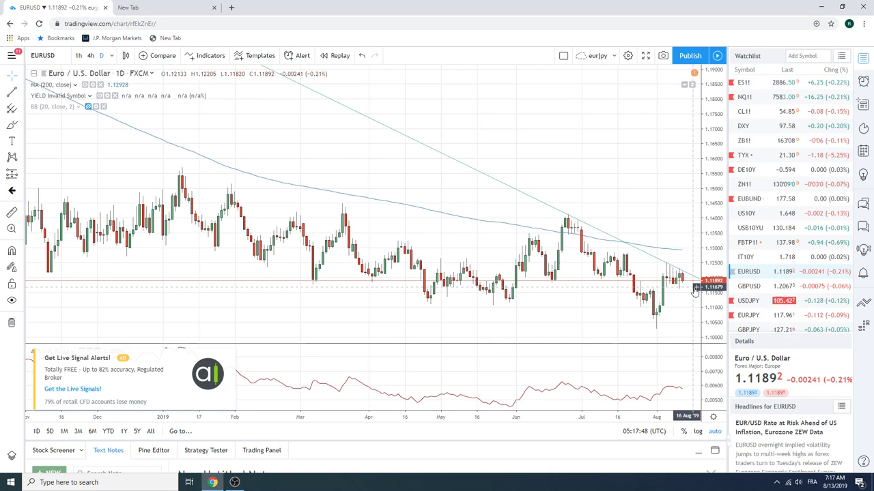
Zoom the EURUSD daily chart's time axis in to roughly April through August
{"action": "scroll", "coordinate": [672, 304], "scroll_direction": "up", "scroll_amount": 3}
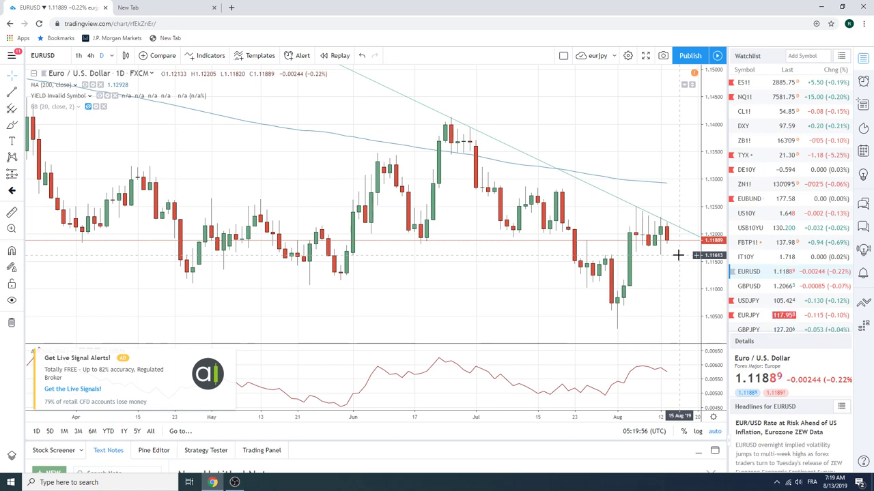
Load the USDJPY daily chart from the watchlist
{"action": "left_click", "coordinate": [750, 301]}
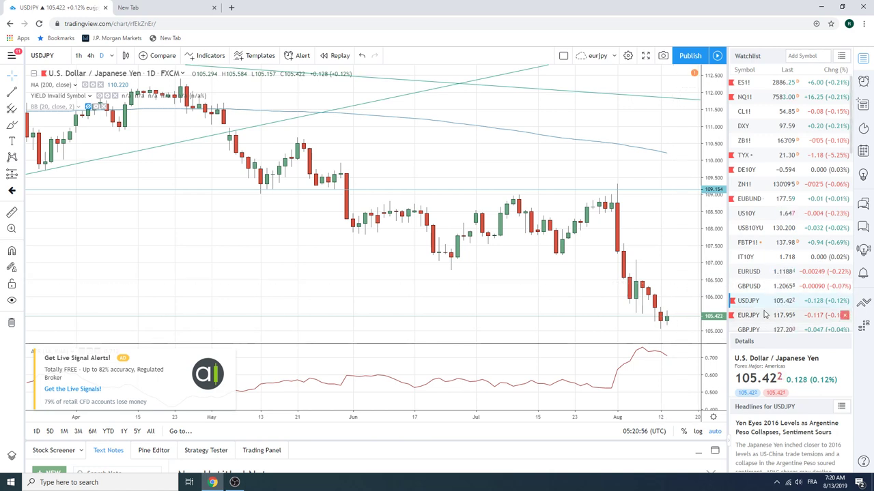
Load the GBPUSD daily chart from the watchlist
{"action": "left_click", "coordinate": [751, 286]}
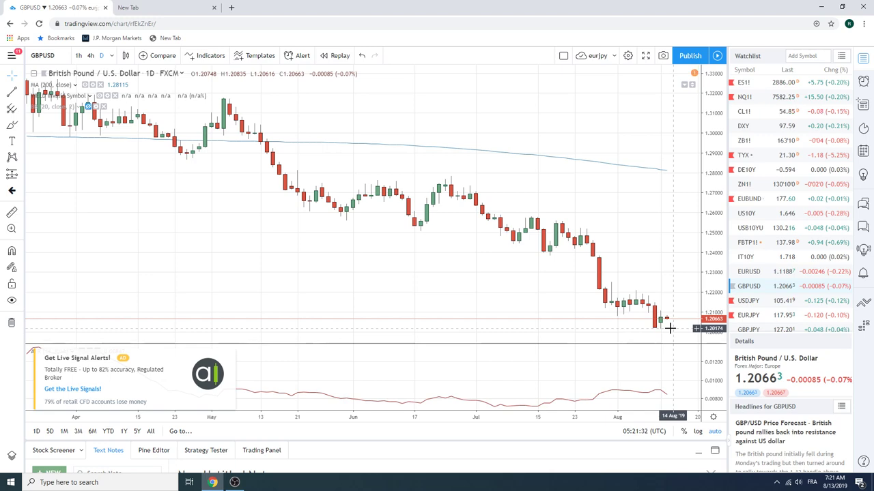
{"action": "scroll", "coordinate": [548, 129], "scroll_direction": "down", "scroll_amount": 2}
{"action": "scroll", "coordinate": [547, 129], "scroll_direction": "down", "scroll_amount": 3}
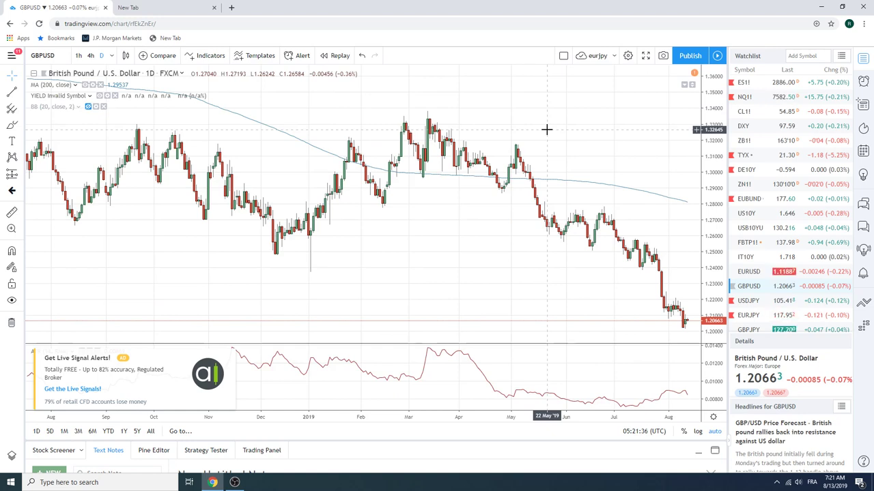
{"action": "scroll", "coordinate": [547, 129], "scroll_direction": "up", "scroll_amount": 2}
{"action": "scroll", "coordinate": [538, 201], "scroll_direction": "up", "scroll_amount": 2}
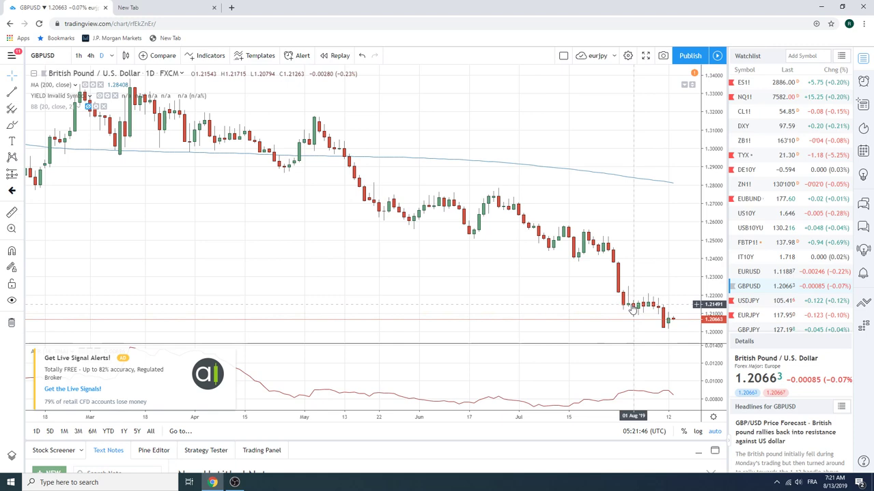
{"action": "scroll", "coordinate": [632, 301], "scroll_direction": "down", "scroll_amount": 2}
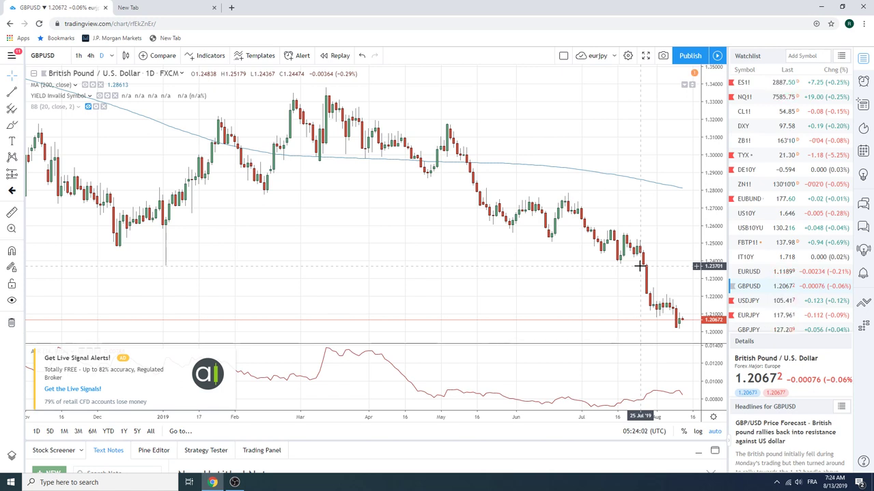
Open AUDUSD from the watchlist on weekly candles
{"action": "scroll", "coordinate": [770, 258], "scroll_direction": "down", "scroll_amount": 2}
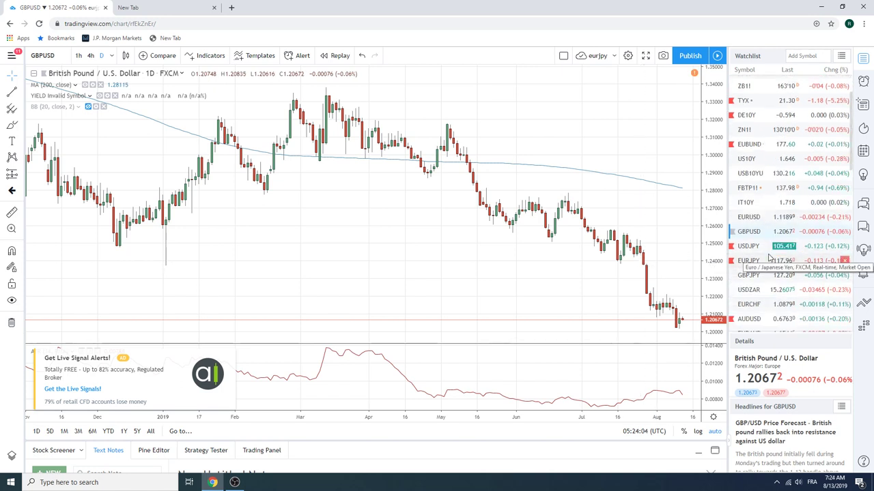
{"action": "left_click", "coordinate": [749, 319]}
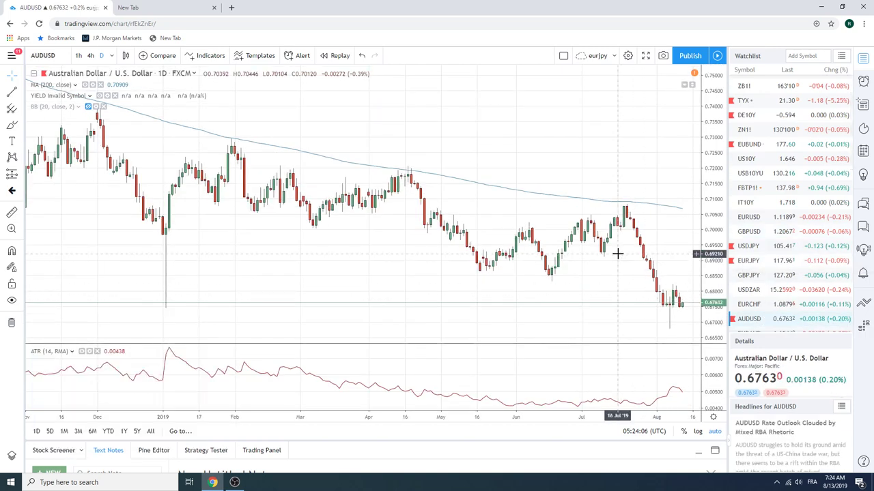
{"action": "left_click", "coordinate": [108, 59]}
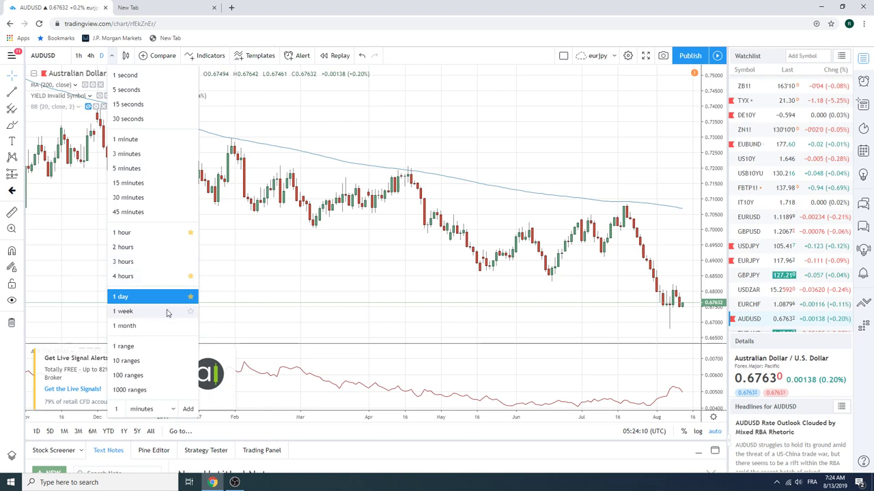
{"action": "left_click", "coordinate": [124, 311]}
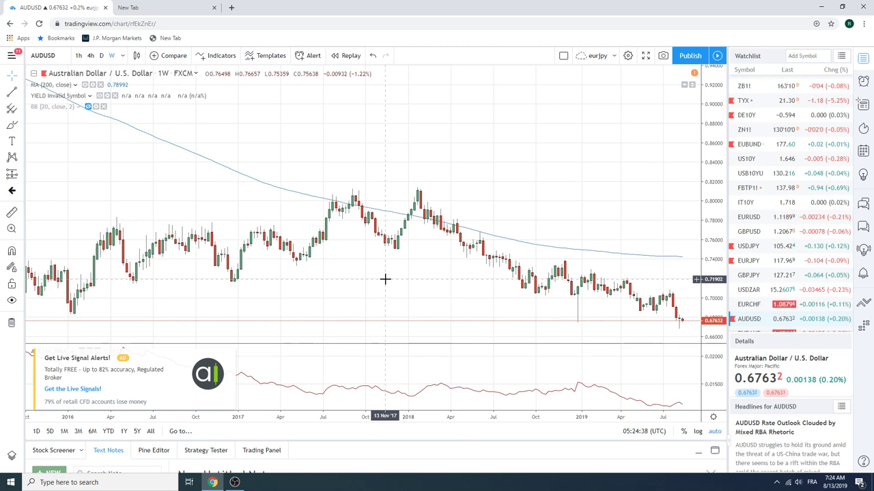
Switch the AUDUSD chart from weekly to daily candles
{"action": "scroll", "coordinate": [372, 269], "scroll_direction": "down", "scroll_amount": 1}
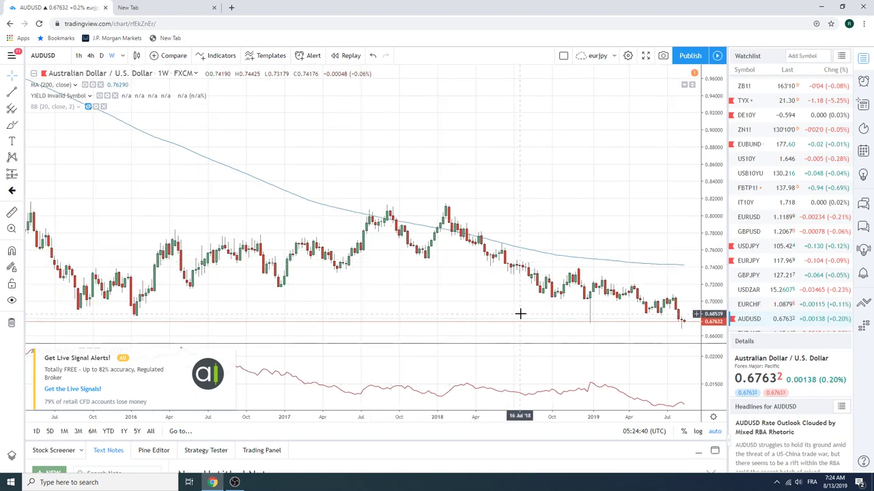
{"action": "scroll", "coordinate": [520, 314], "scroll_direction": "up", "scroll_amount": 2}
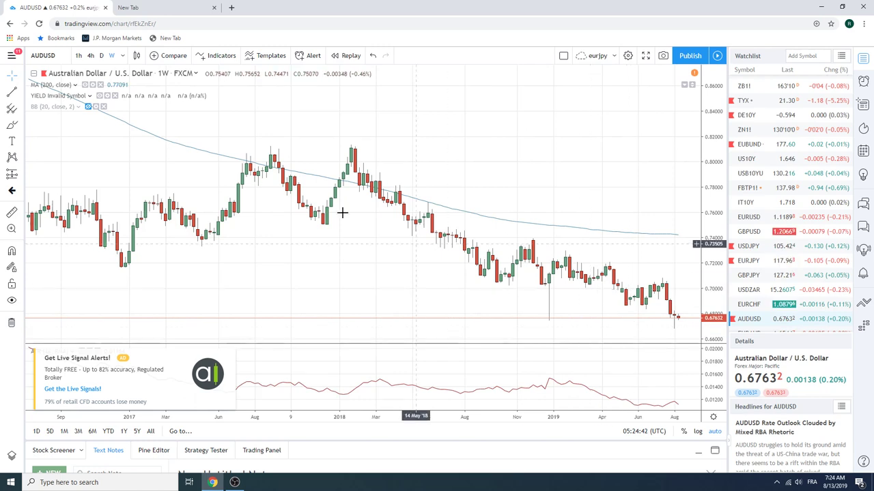
{"action": "left_click", "coordinate": [101, 55]}
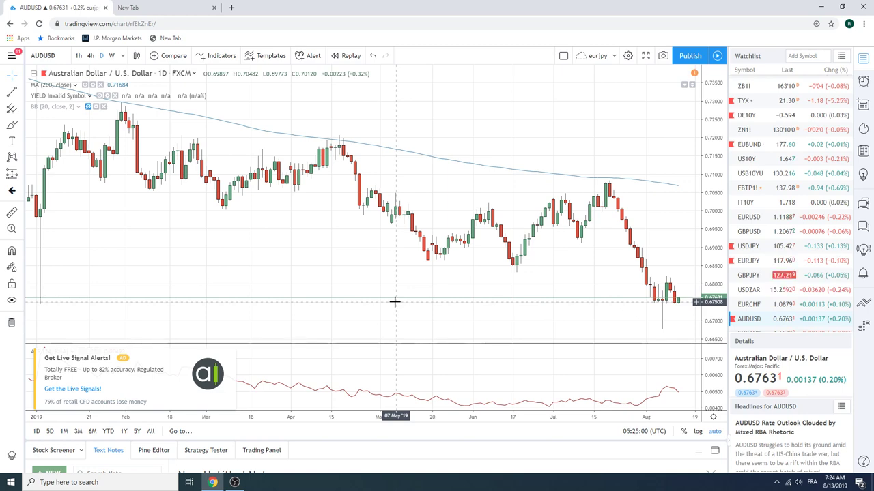
Switch AUDUSD to 1-hour candles and zoom out to about three weeks of history
{"action": "left_click", "coordinate": [78, 55]}
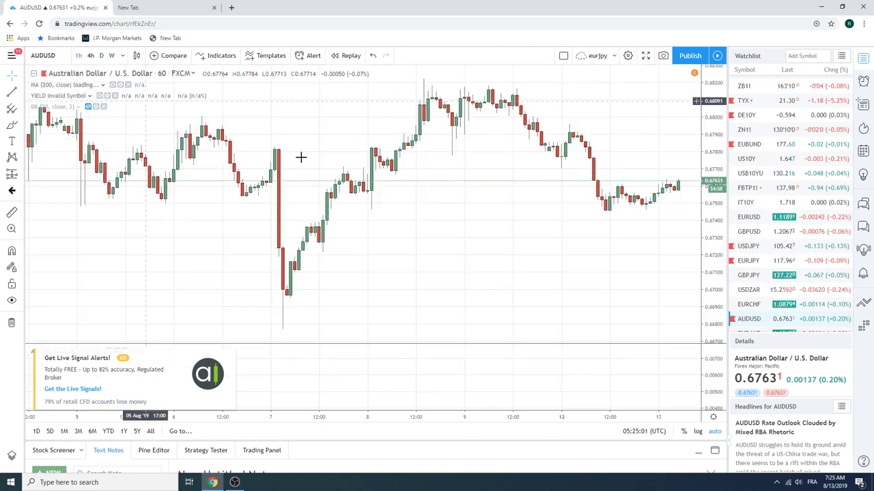
{"action": "scroll", "coordinate": [301, 157], "scroll_direction": "down", "scroll_amount": 2}
{"action": "scroll", "coordinate": [443, 208], "scroll_direction": "down", "scroll_amount": 2}
{"action": "scroll", "coordinate": [464, 223], "scroll_direction": "down", "scroll_amount": 2}
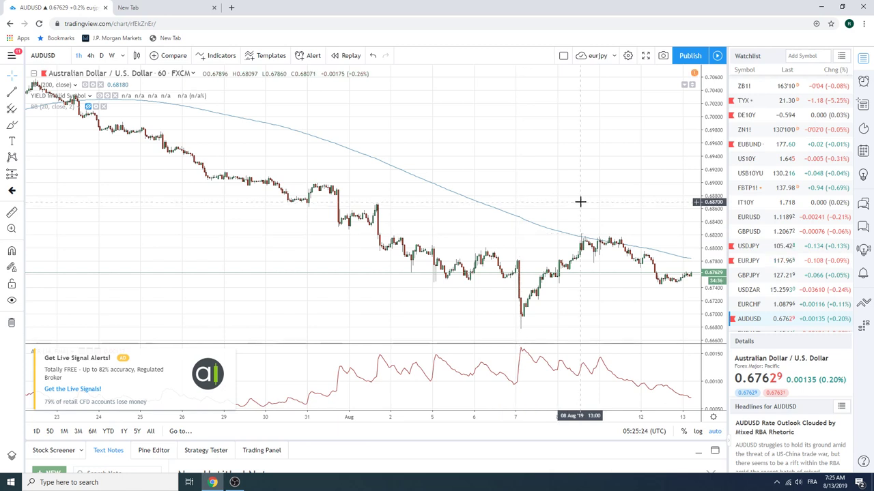
{"action": "scroll", "coordinate": [774, 196], "scroll_direction": "down", "scroll_amount": 1}
{"action": "scroll", "coordinate": [774, 196], "scroll_direction": "down", "scroll_amount": 1}
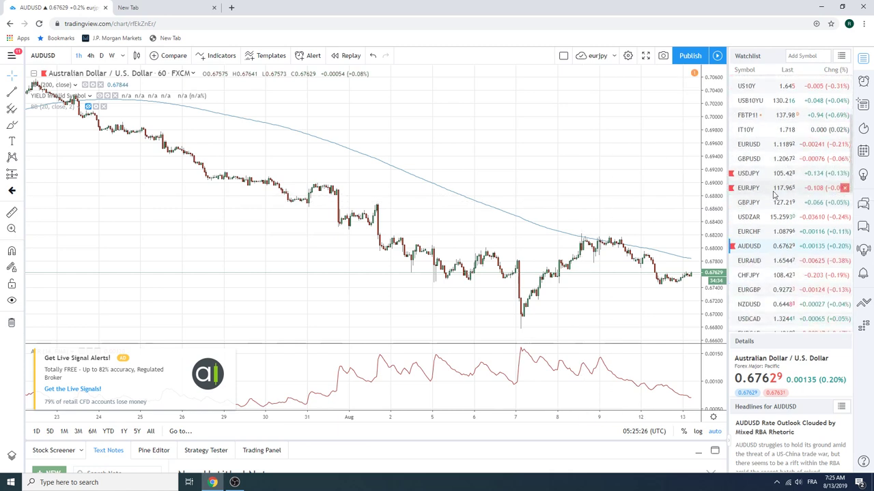
Open EURGBP on weekly candles and zoom the chart to span 2009–2019
{"action": "left_click", "coordinate": [749, 290]}
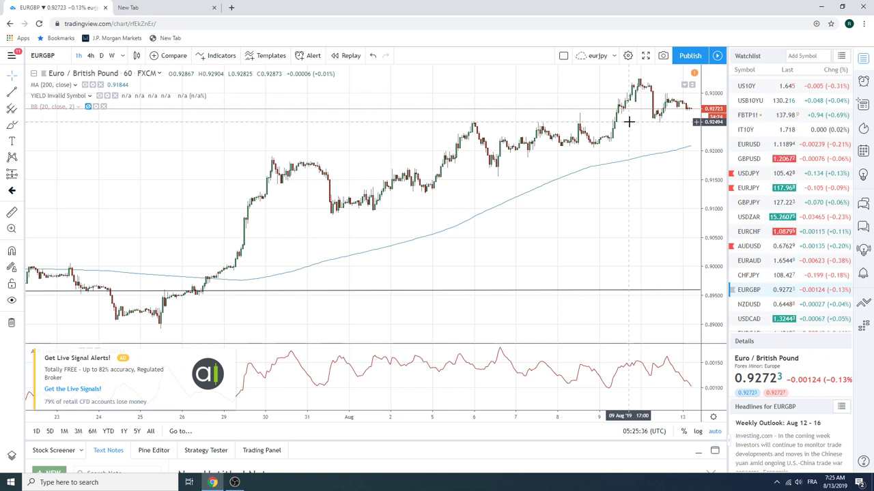
{"action": "left_click", "coordinate": [110, 56]}
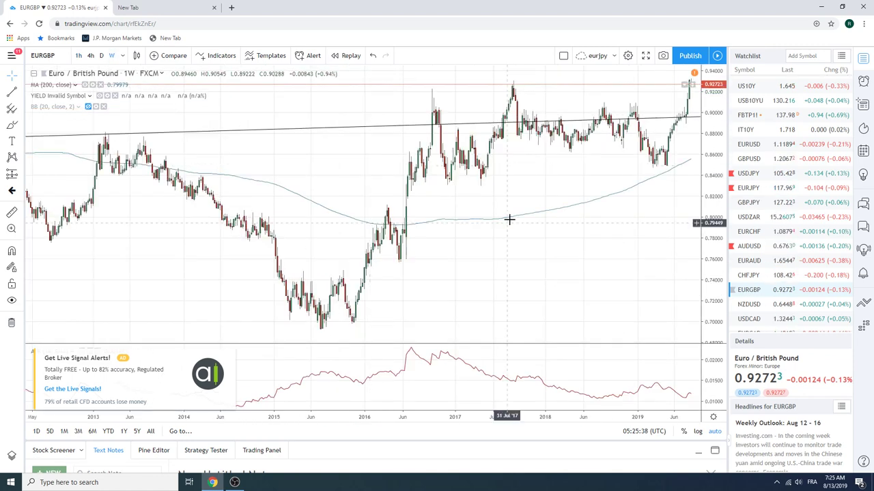
{"action": "scroll", "coordinate": [517, 160], "scroll_direction": "down", "scroll_amount": 3}
{"action": "scroll", "coordinate": [514, 159], "scroll_direction": "down", "scroll_amount": 2}
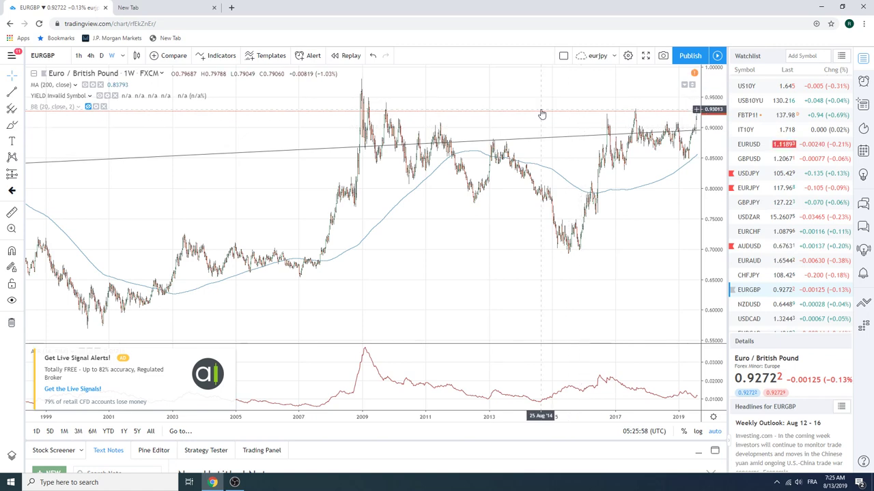
{"action": "scroll", "coordinate": [523, 130], "scroll_direction": "up", "scroll_amount": 3}
{"action": "scroll", "coordinate": [523, 136], "scroll_direction": "up", "scroll_amount": 3}
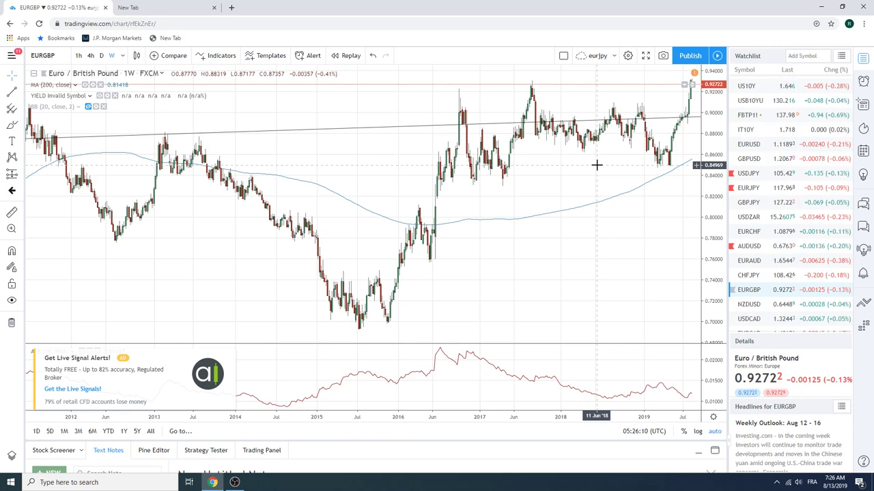
{"action": "scroll", "coordinate": [596, 164], "scroll_direction": "down", "scroll_amount": 3}
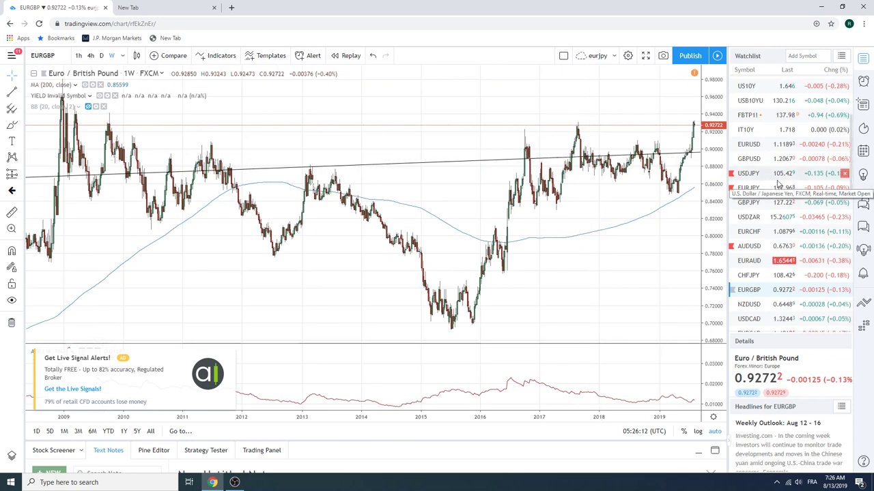
Open USDCAD from the watchlist and switch it to 4-hour candles
{"action": "left_click", "coordinate": [749, 318]}
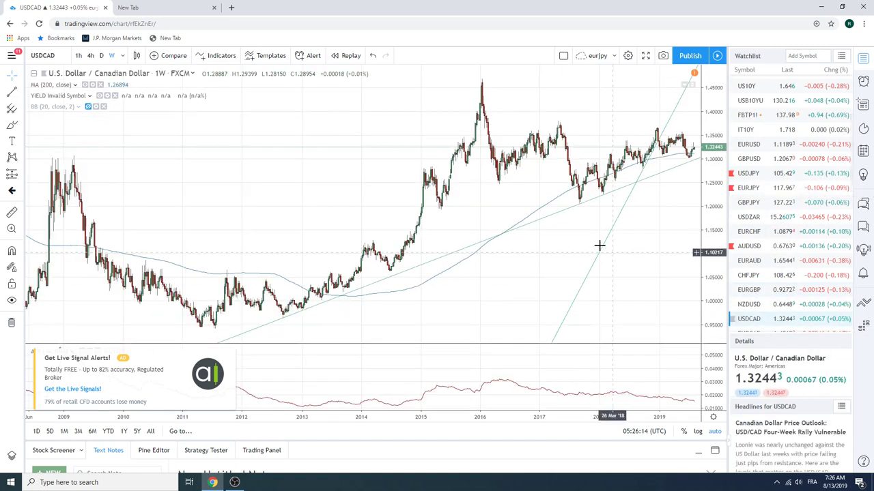
{"action": "scroll", "coordinate": [598, 240], "scroll_direction": "up", "scroll_amount": 3}
{"action": "scroll", "coordinate": [598, 239], "scroll_direction": "up", "scroll_amount": 3}
{"action": "scroll", "coordinate": [598, 239], "scroll_direction": "up", "scroll_amount": 3}
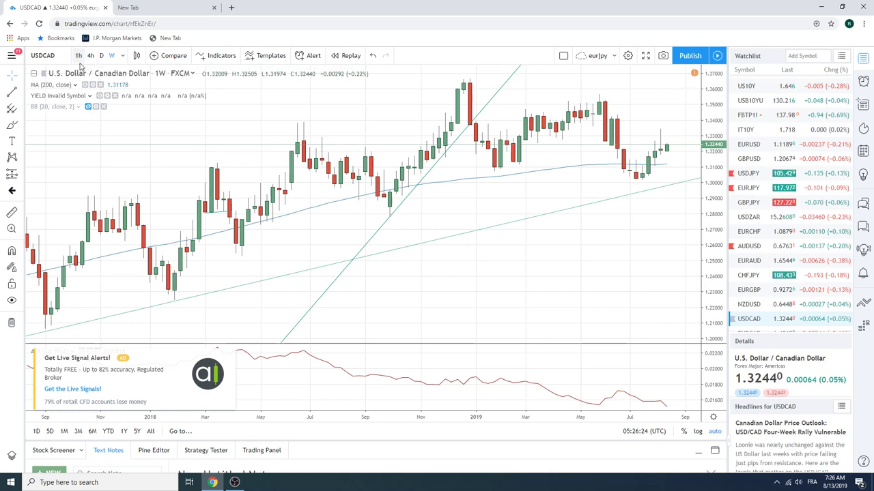
{"action": "left_click", "coordinate": [90, 55]}
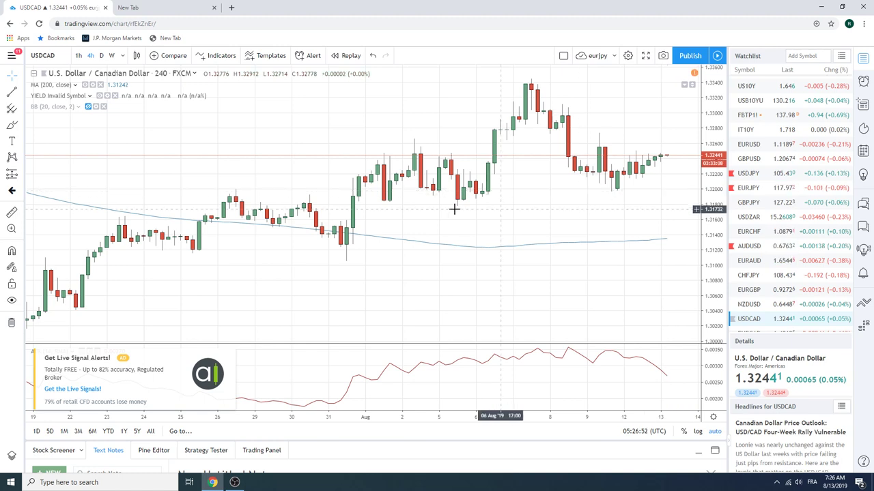
{"action": "left_click", "coordinate": [22, 94]}
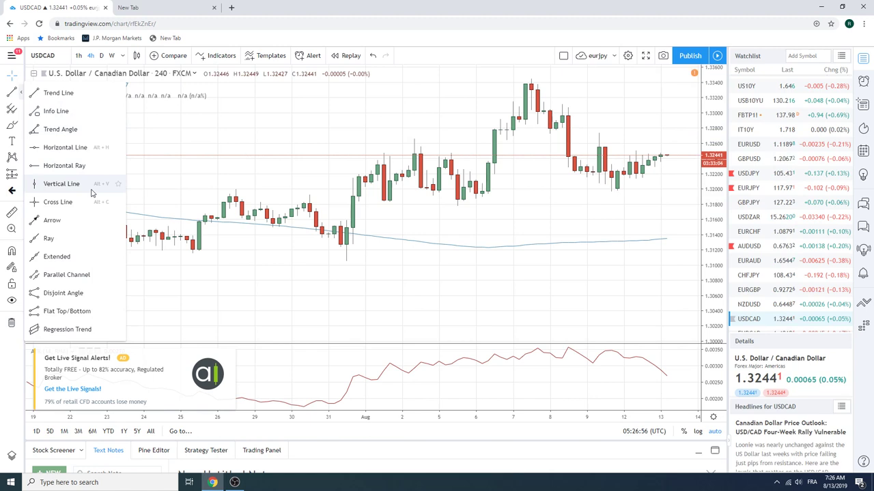
{"action": "left_click", "coordinate": [87, 256]}
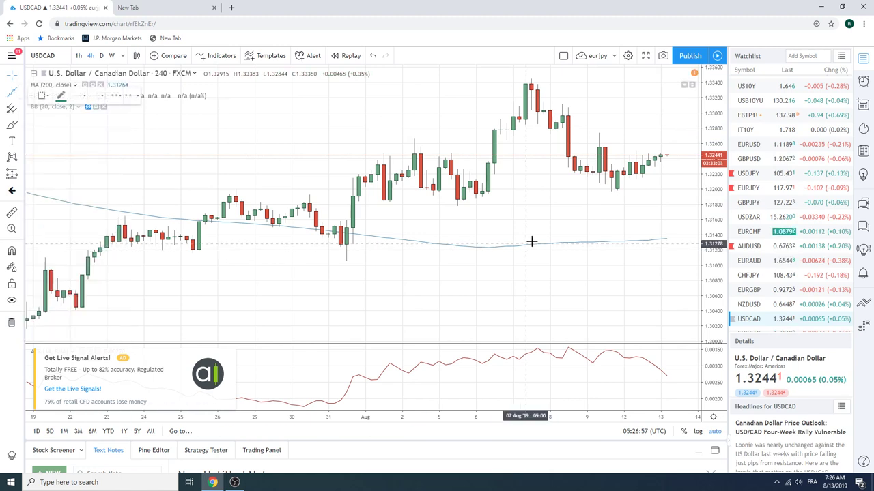
{"action": "left_click", "coordinate": [457, 205]}
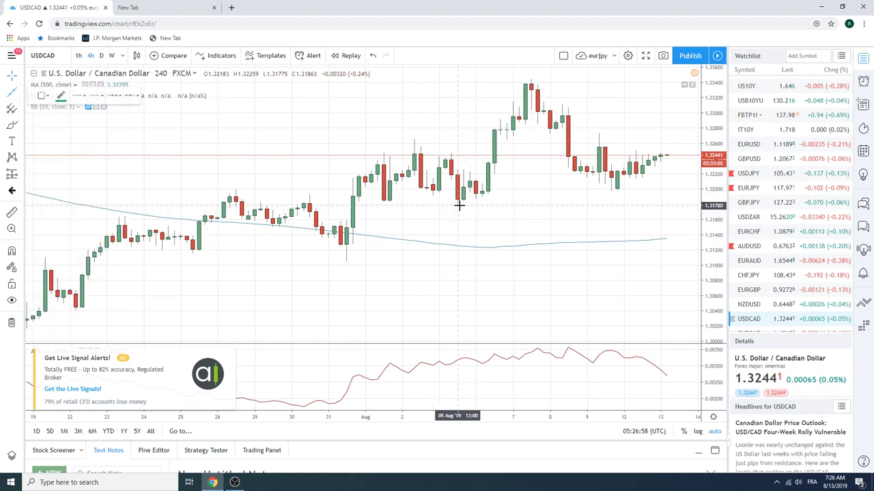
{"action": "left_click", "coordinate": [647, 187]}
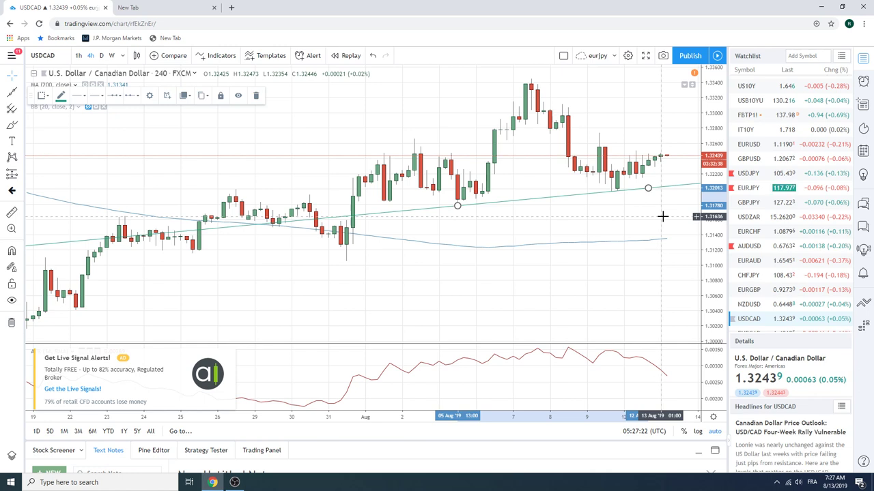
{"action": "scroll", "coordinate": [768, 220], "scroll_direction": "up", "scroll_amount": 1}
{"action": "scroll", "coordinate": [768, 220], "scroll_direction": "up", "scroll_amount": 2}
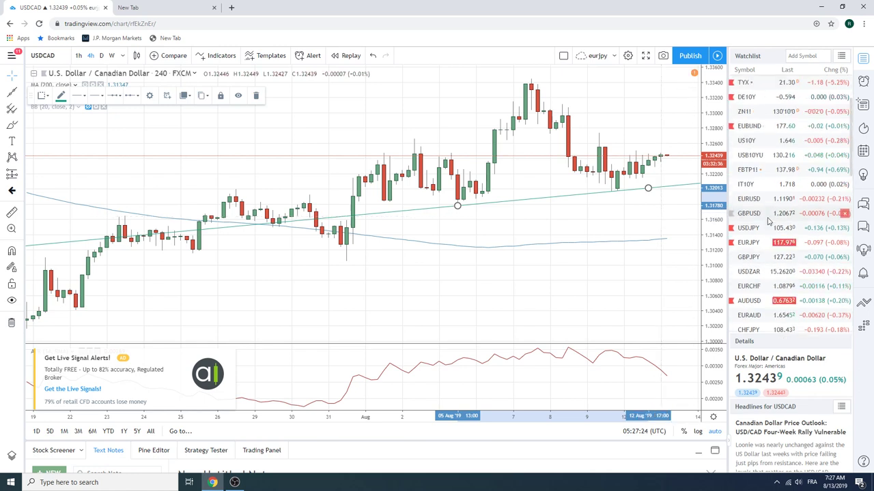
{"action": "scroll", "coordinate": [783, 164], "scroll_direction": "down", "scroll_amount": 1}
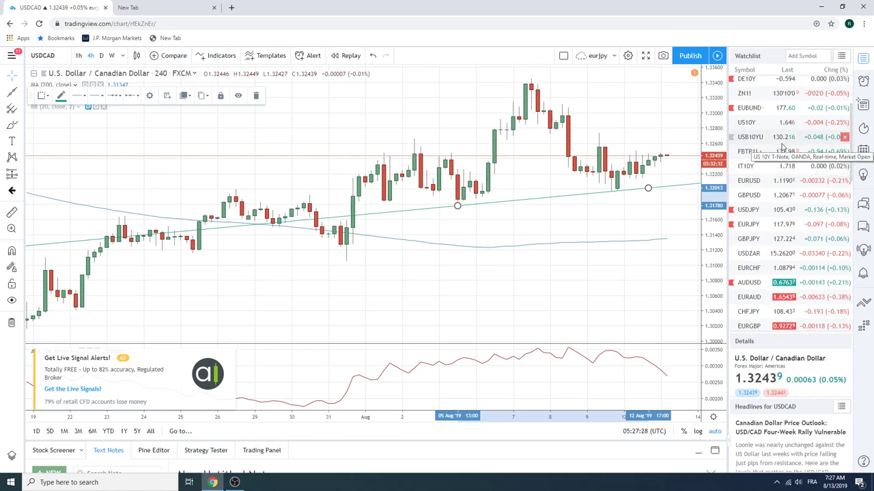
{"action": "scroll", "coordinate": [783, 147], "scroll_direction": "down", "scroll_amount": 1}
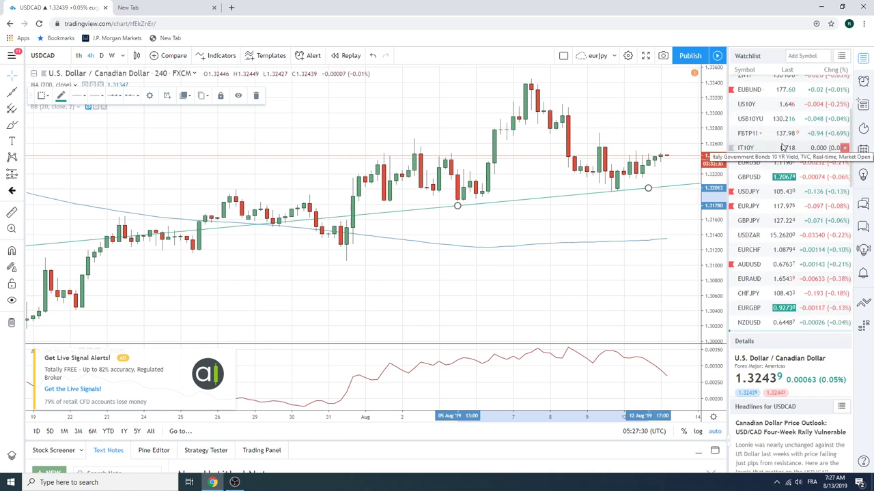
Load EURUSD on the 4-hour chart from the watchlist, then scroll down toward the lower symbols
{"action": "left_click", "coordinate": [751, 165]}
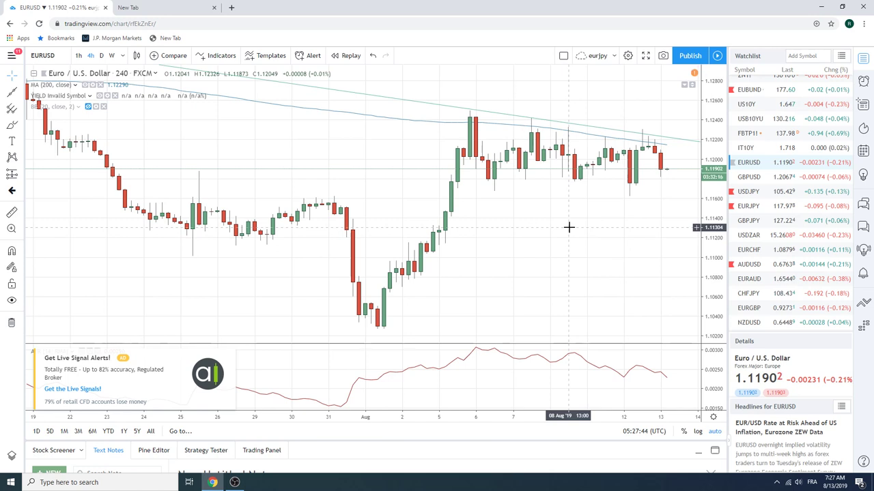
{"action": "mouse_move", "coordinate": [773, 220]}
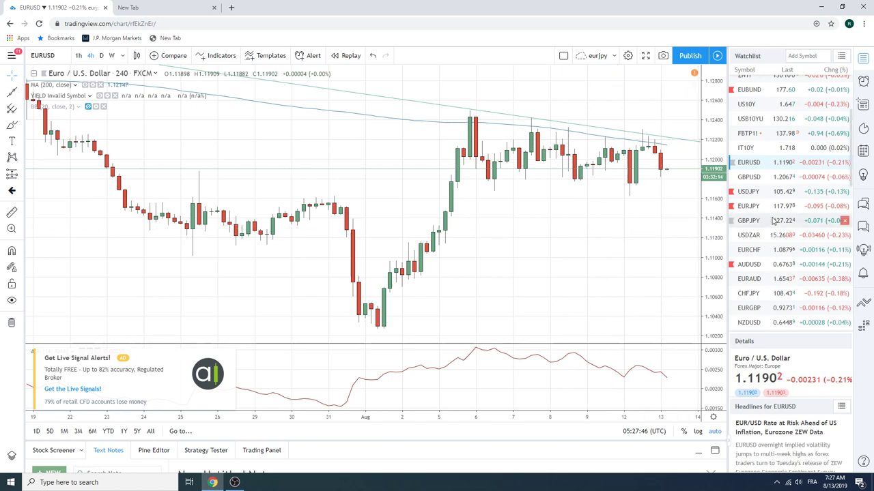
{"action": "scroll", "coordinate": [773, 220], "scroll_direction": "down", "scroll_amount": 1}
{"action": "scroll", "coordinate": [774, 221], "scroll_direction": "down", "scroll_amount": 1}
{"action": "scroll", "coordinate": [774, 223], "scroll_direction": "down", "scroll_amount": 1}
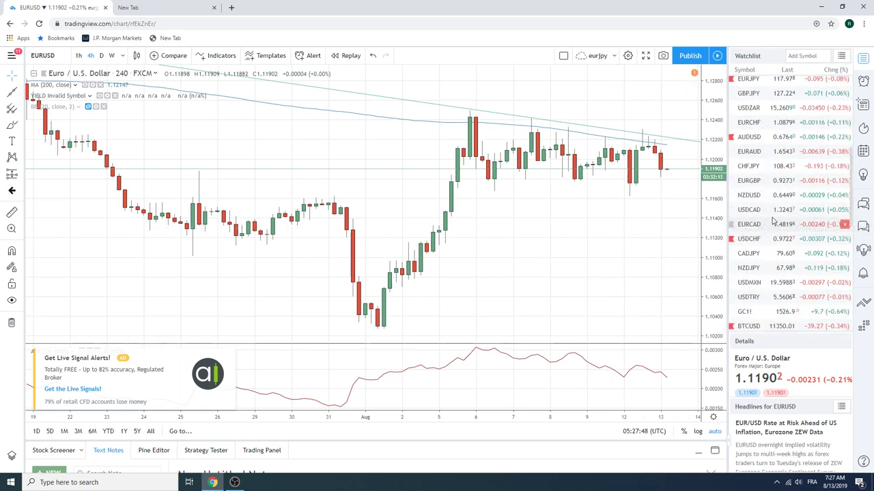
{"action": "scroll", "coordinate": [778, 212], "scroll_direction": "down", "scroll_amount": 1}
{"action": "scroll", "coordinate": [789, 201], "scroll_direction": "down", "scroll_amount": 1}
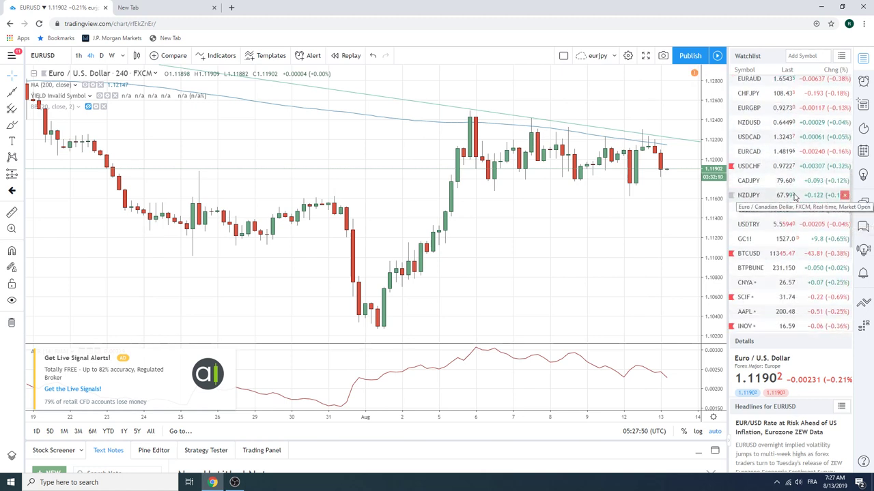
{"action": "scroll", "coordinate": [802, 226], "scroll_direction": "down", "scroll_amount": 3}
{"action": "scroll", "coordinate": [812, 260], "scroll_direction": "down", "scroll_amount": 2}
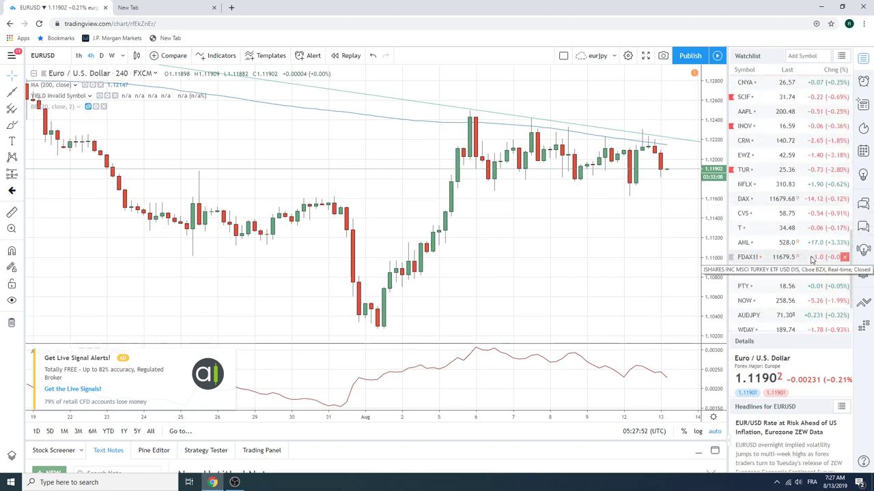
{"action": "scroll", "coordinate": [812, 259], "scroll_direction": "down", "scroll_amount": 1}
{"action": "scroll", "coordinate": [812, 259], "scroll_direction": "down", "scroll_amount": 1}
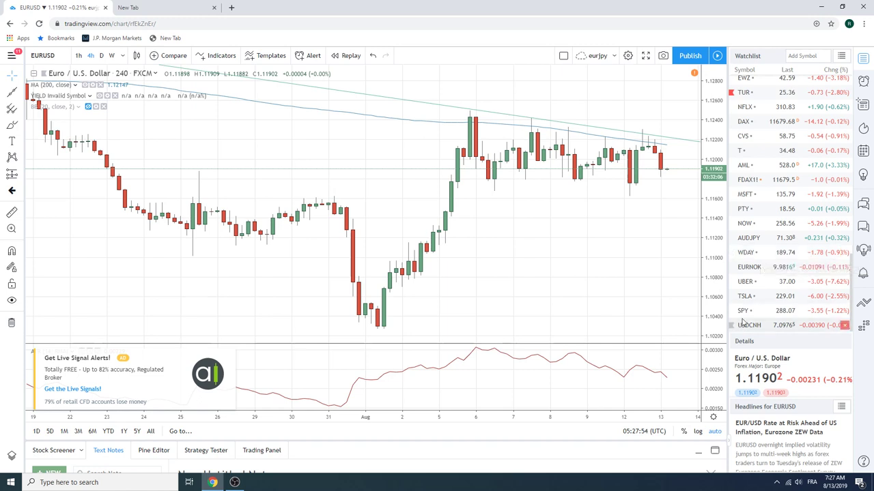
Load EURNOK from the watchlist and switch its chart to the daily (D) interval
{"action": "left_click", "coordinate": [741, 269]}
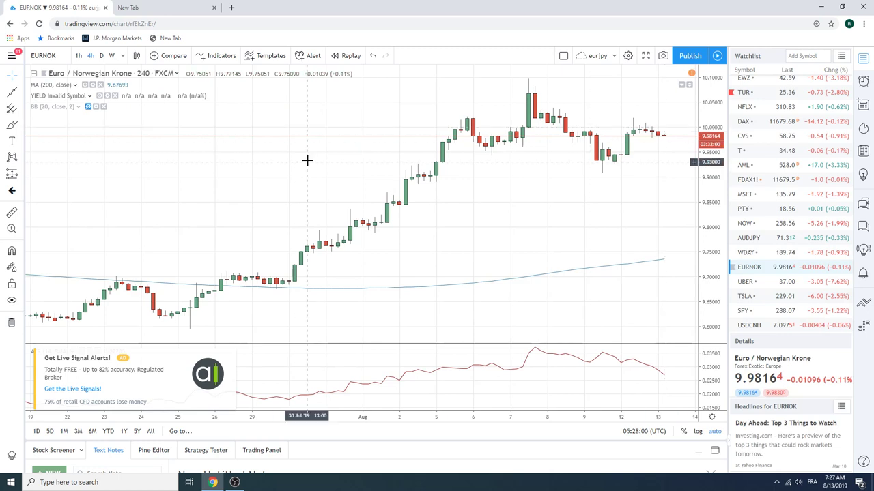
{"action": "left_click", "coordinate": [101, 55]}
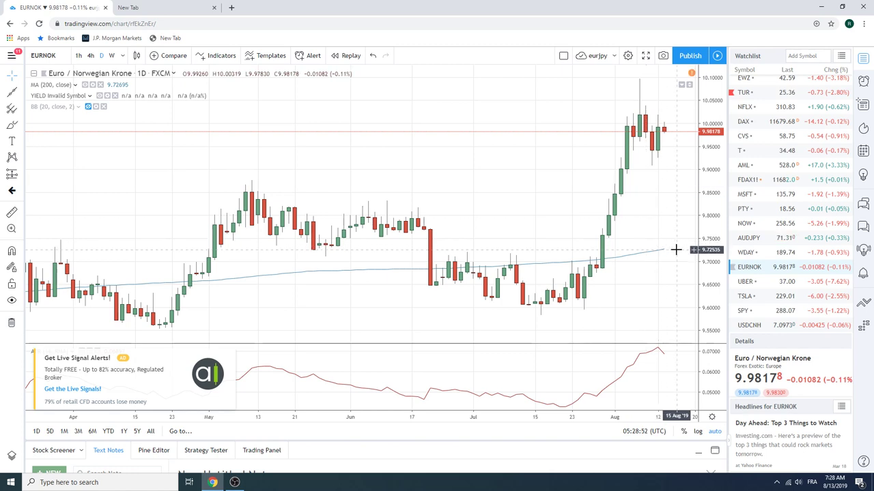
{"action": "scroll", "coordinate": [519, 232], "scroll_direction": "down", "scroll_amount": 3}
{"action": "scroll", "coordinate": [517, 232], "scroll_direction": "down", "scroll_amount": 2}
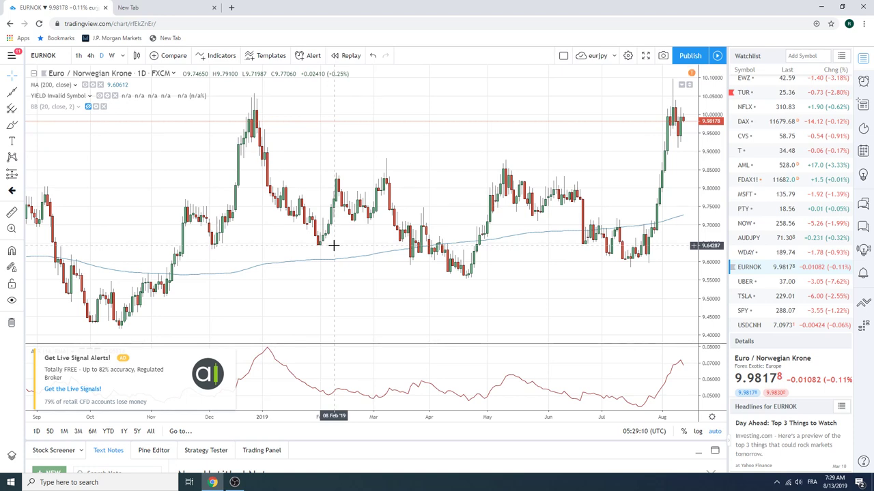
{"action": "scroll", "coordinate": [492, 218], "scroll_direction": "up", "scroll_amount": 3}
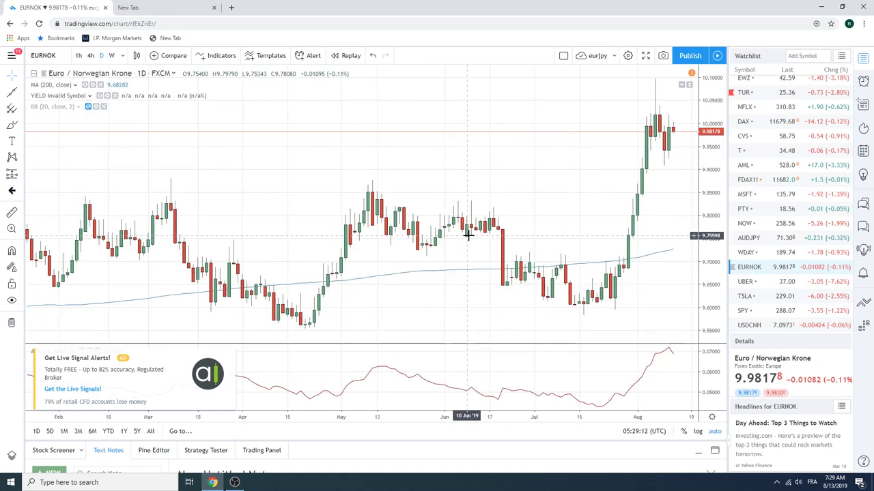
{"action": "scroll", "coordinate": [648, 188], "scroll_direction": "up", "scroll_amount": 3}
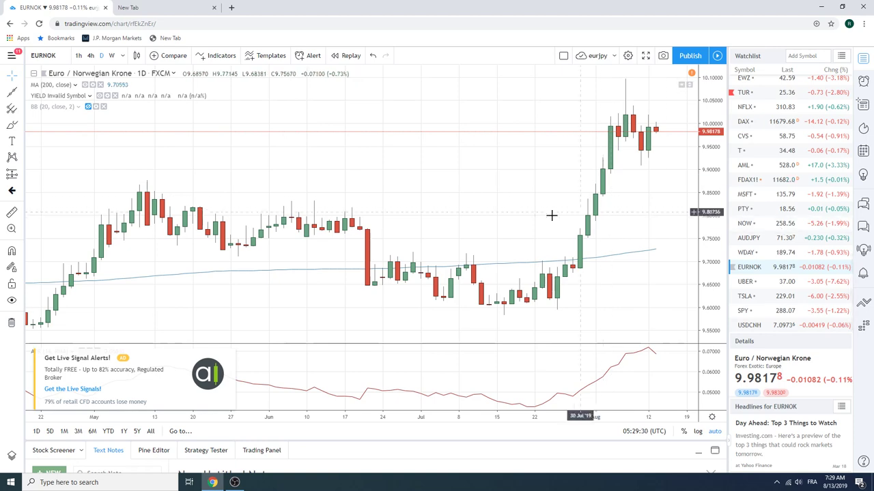
{"action": "scroll", "coordinate": [525, 234], "scroll_direction": "down", "scroll_amount": 3}
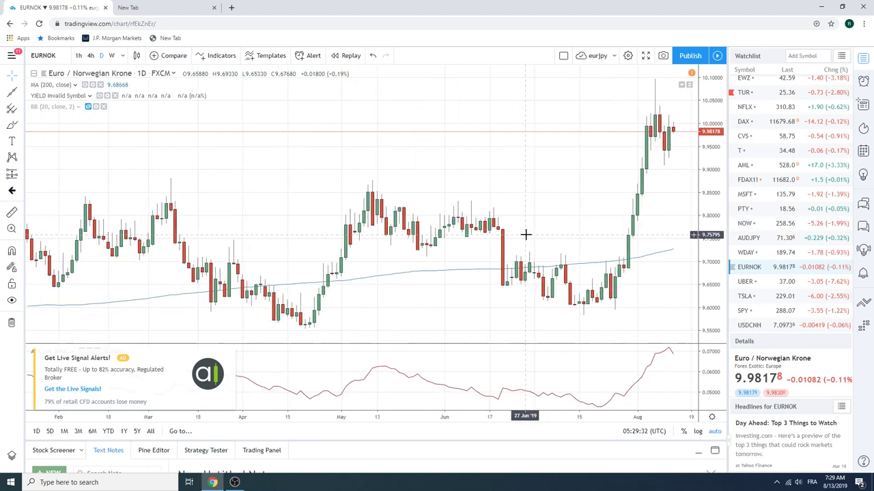